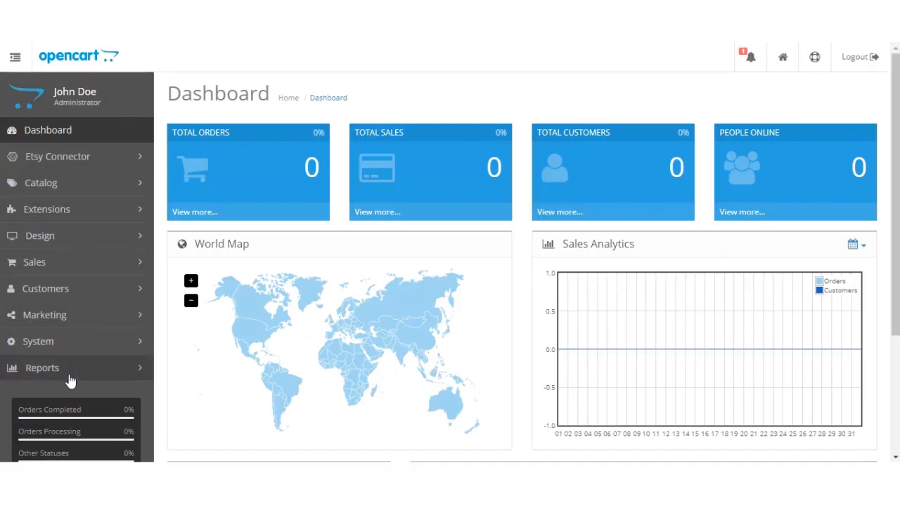
Step: Filter the extension list to Modules and open the Webkul Etsy Connector module for editing
click(105, 211)
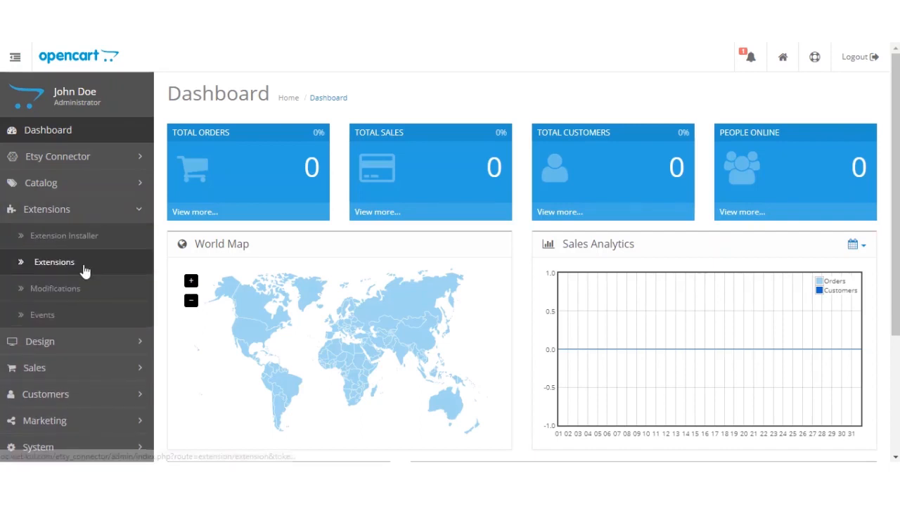
click(85, 271)
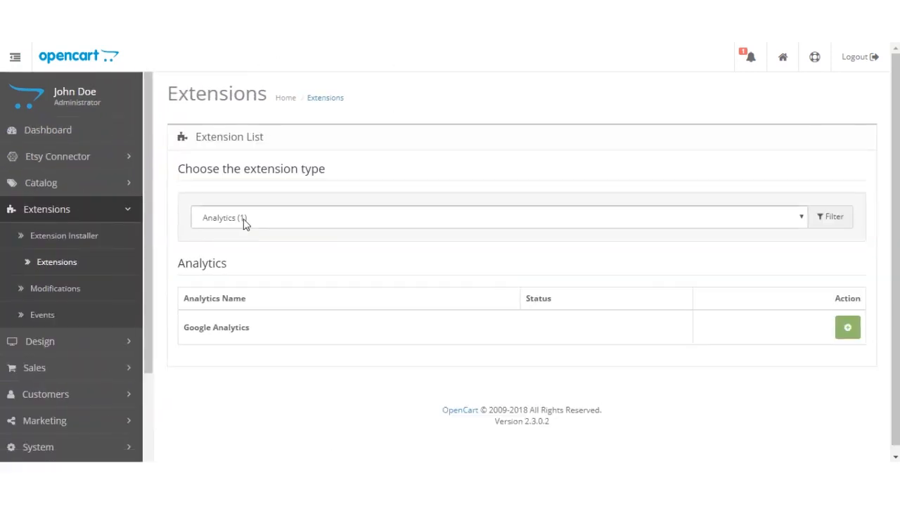
click(246, 219)
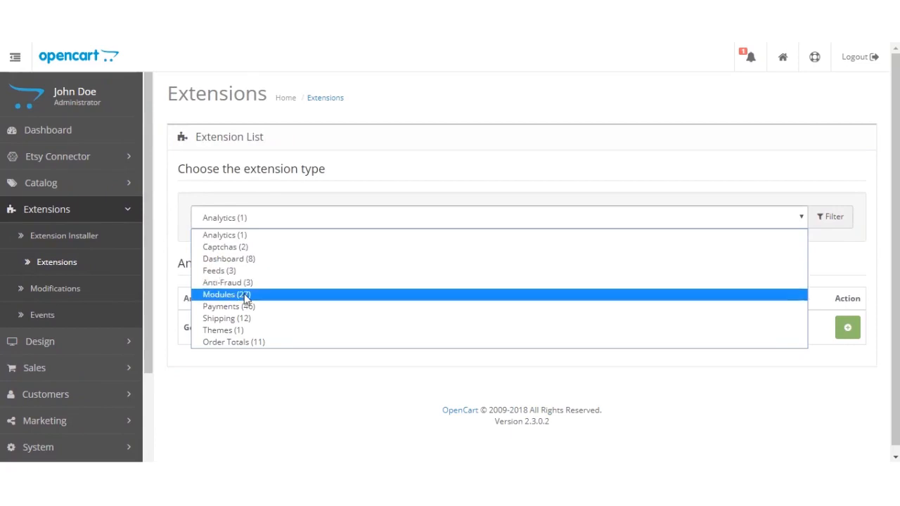
click(245, 299)
scroll(313, 334, down, 4)
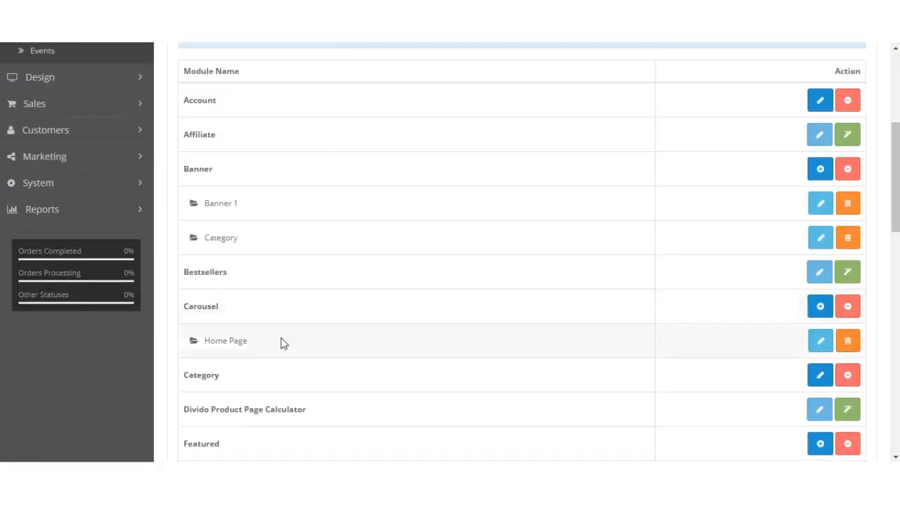
scroll(258, 337, down, 10)
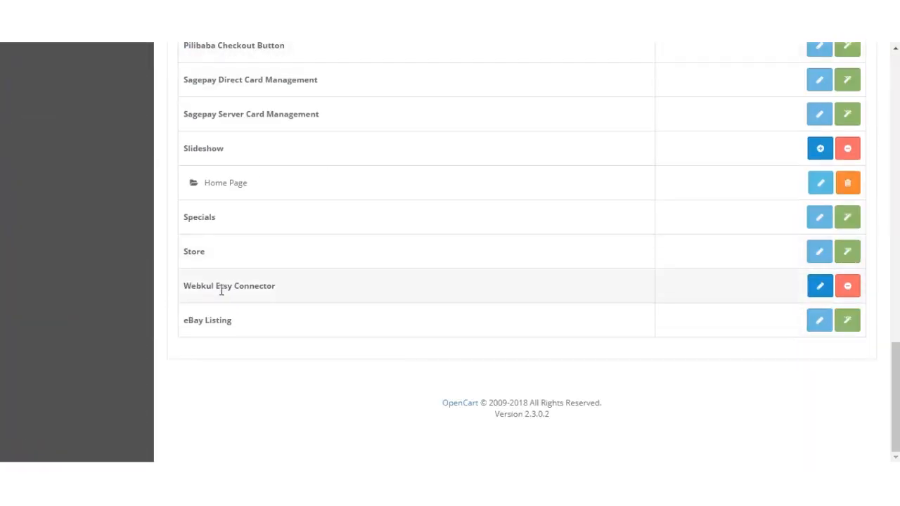
drag(183, 287, 285, 290)
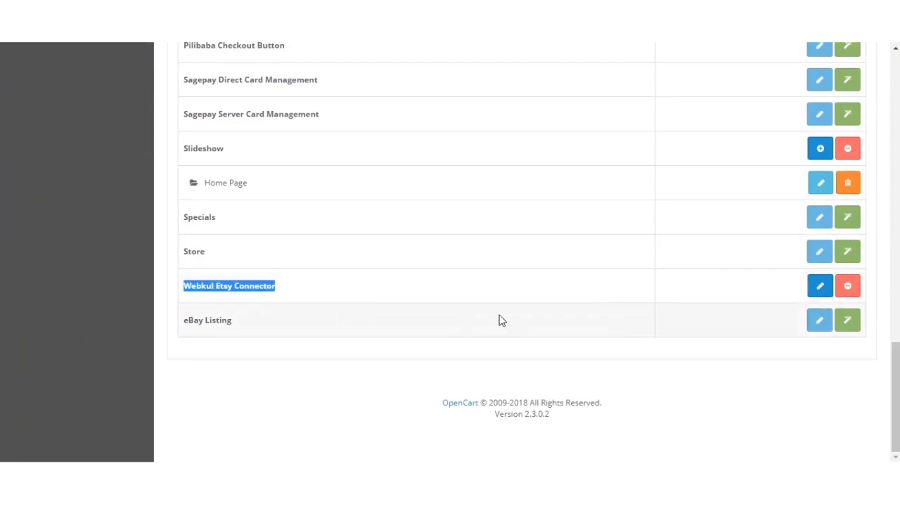
click(820, 285)
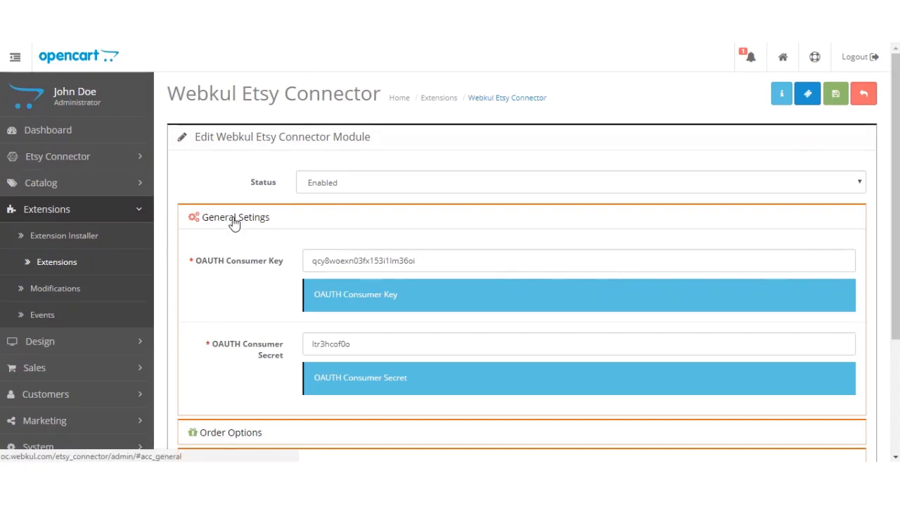
Step: Collapse the general settings section and check the options available for the module's Status
click(233, 221)
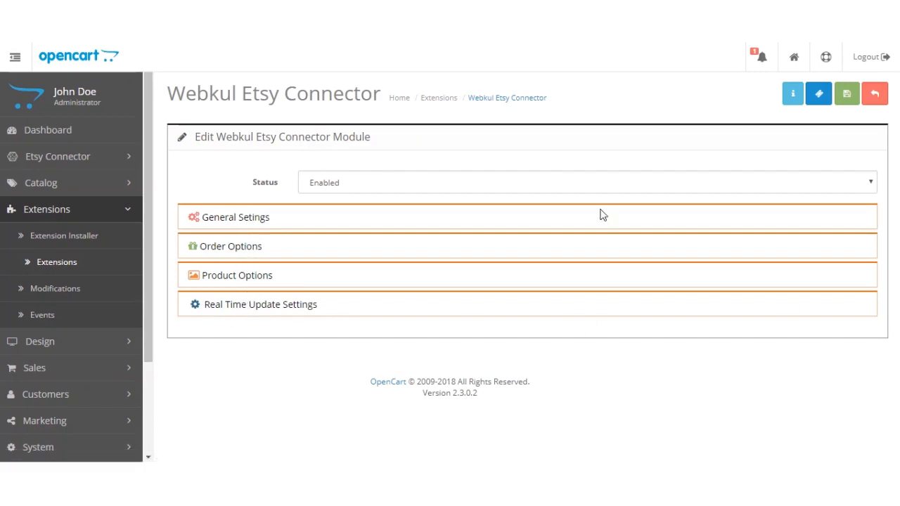
drag(252, 183, 287, 187)
click(287, 190)
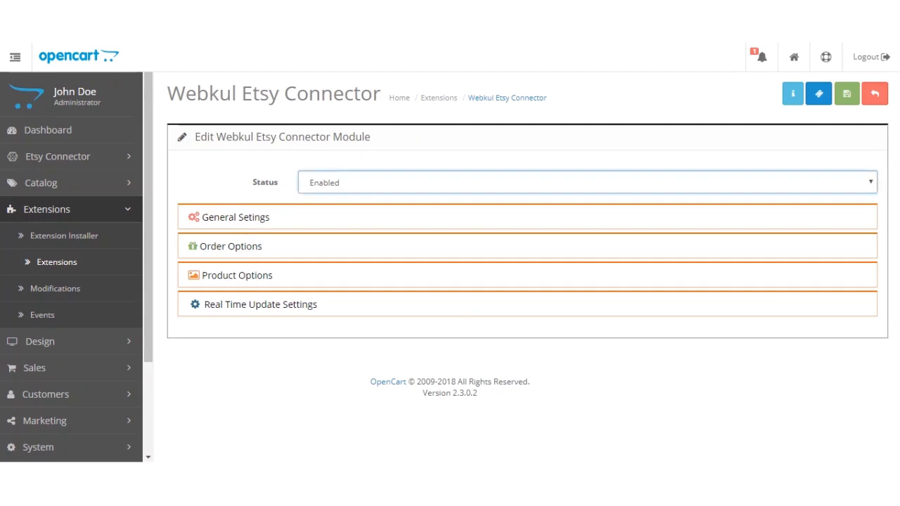
click(346, 187)
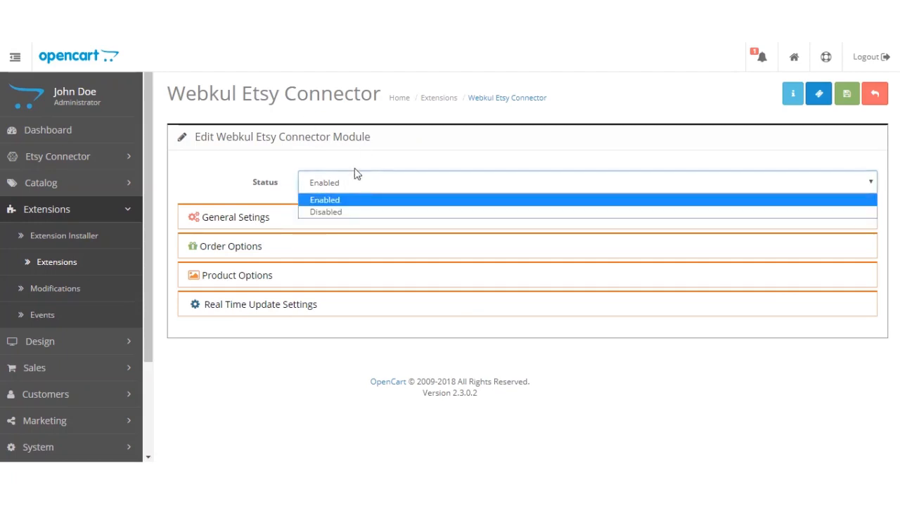
click(375, 155)
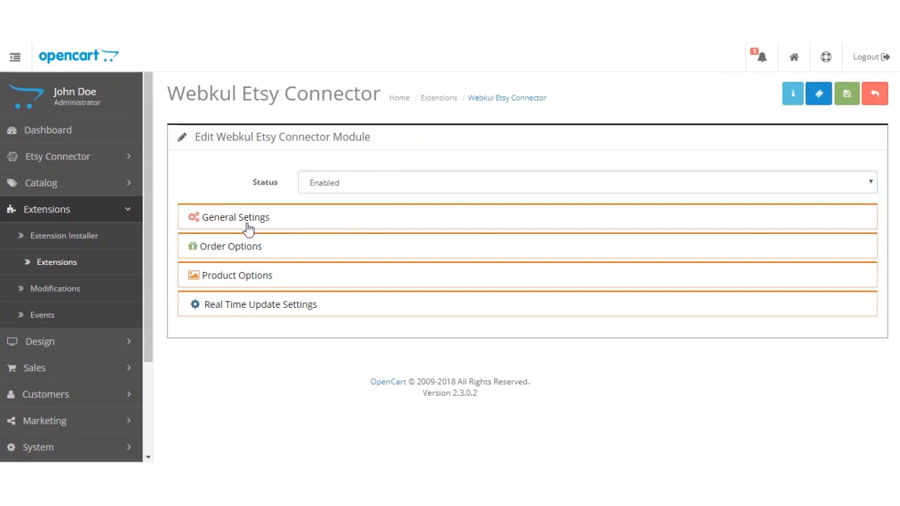
Step: Review the OAUTH Consumer Key and Consumer Secret fields in the general settings section, then collapse it
click(245, 222)
scroll(390, 252, down, 2)
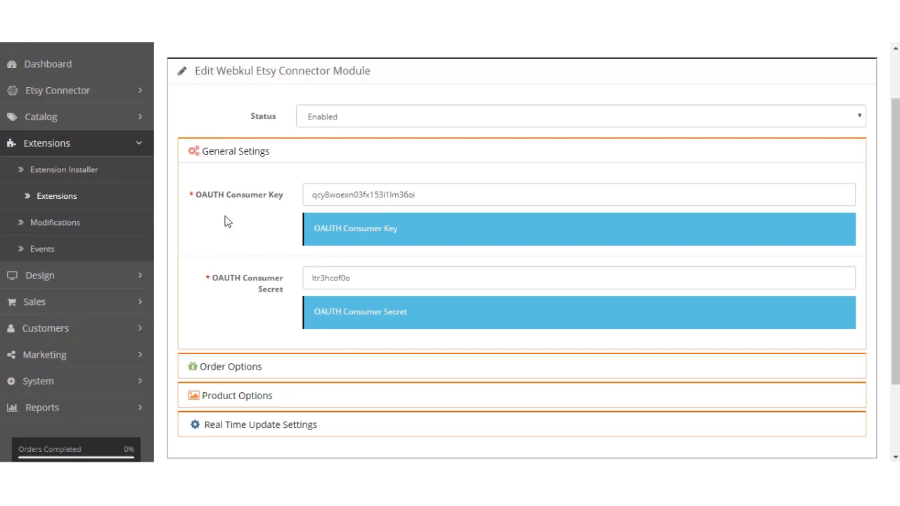
click(215, 152)
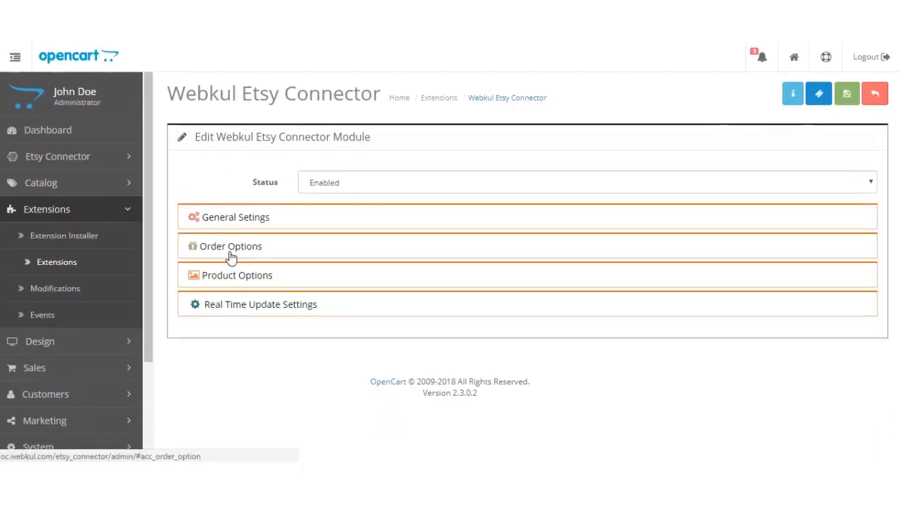
Step: Review the Order Options, including the choices for Etsy Imported Order Status, and collapse the section
click(230, 250)
scroll(251, 281, down, 3)
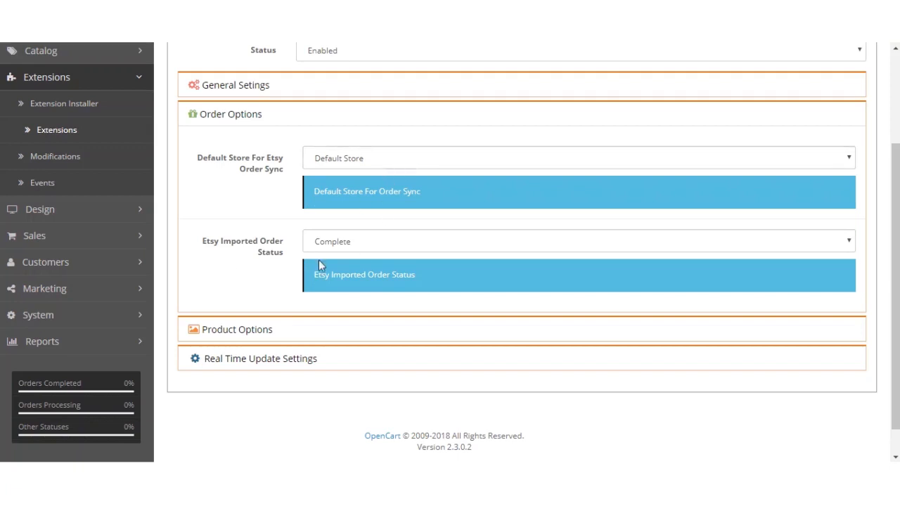
click(359, 249)
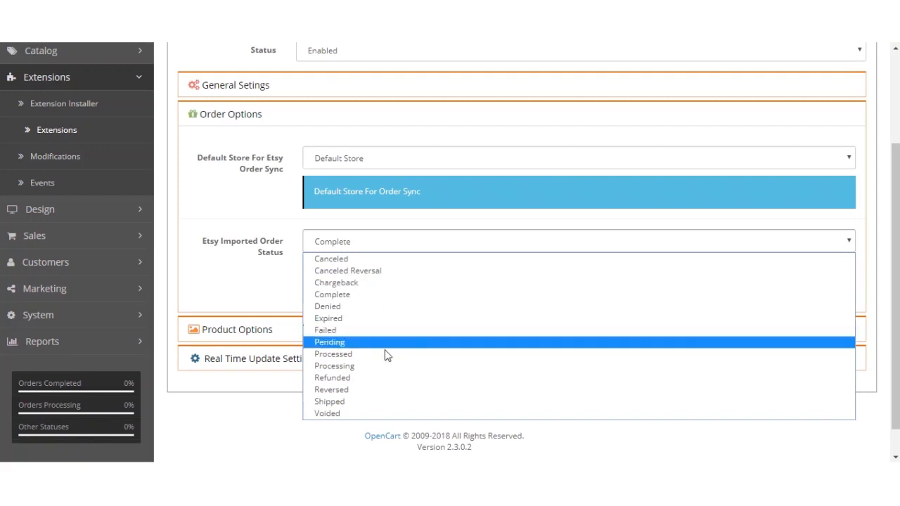
click(278, 279)
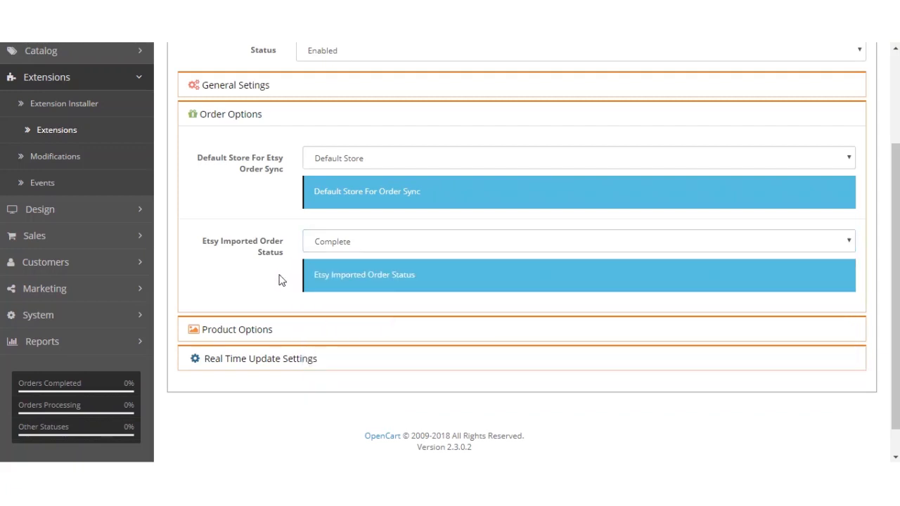
click(235, 120)
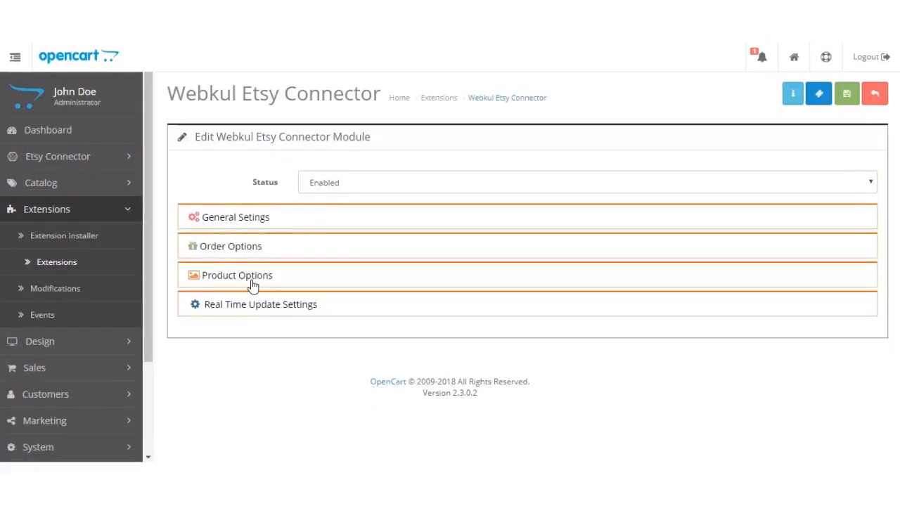
Step: Review the default store for Etsy product sync and the product variation text in Product Options, and collapse the section
click(253, 283)
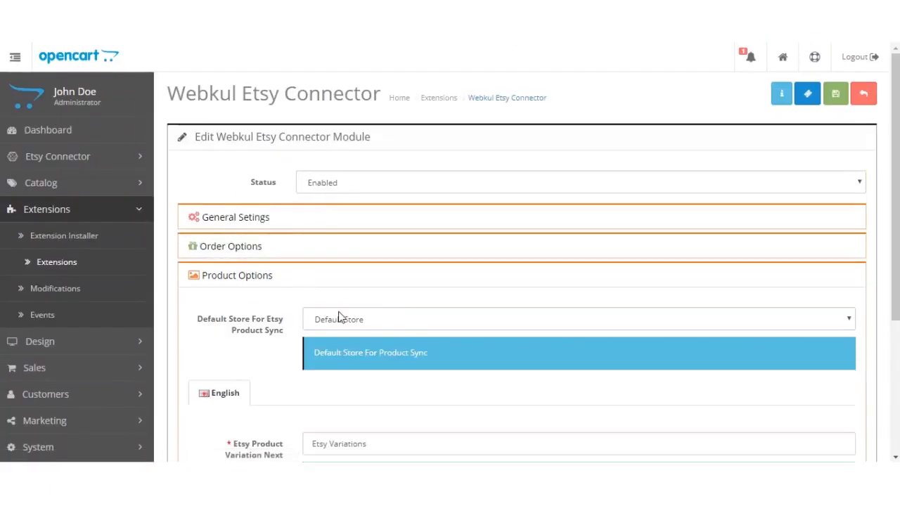
click(360, 322)
click(360, 322)
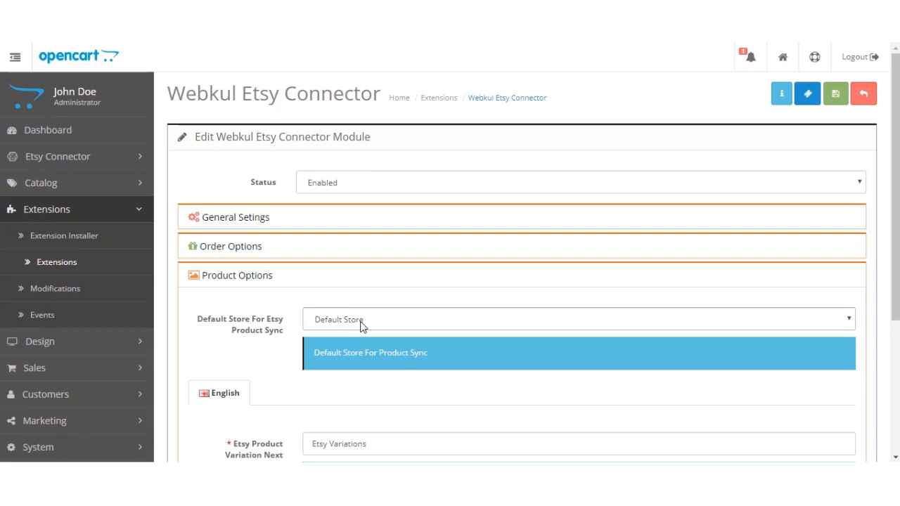
scroll(361, 325, down, 3)
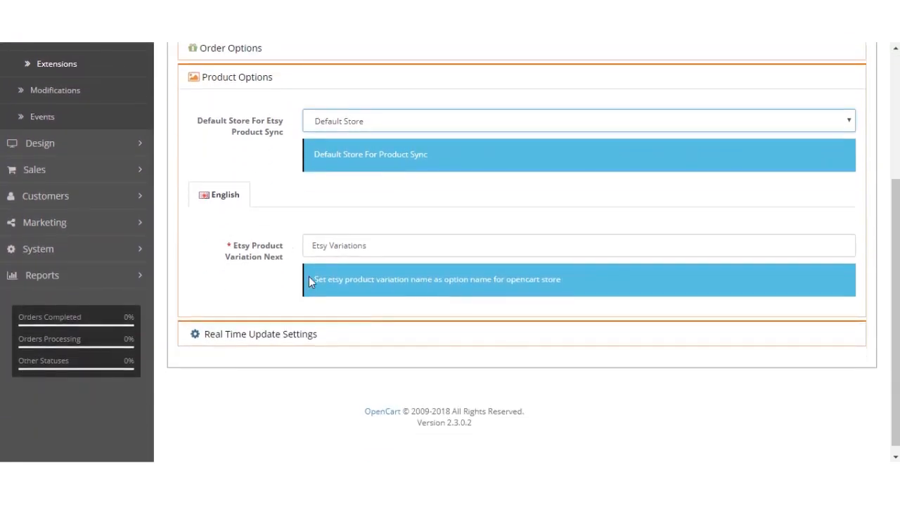
drag(237, 248, 292, 265)
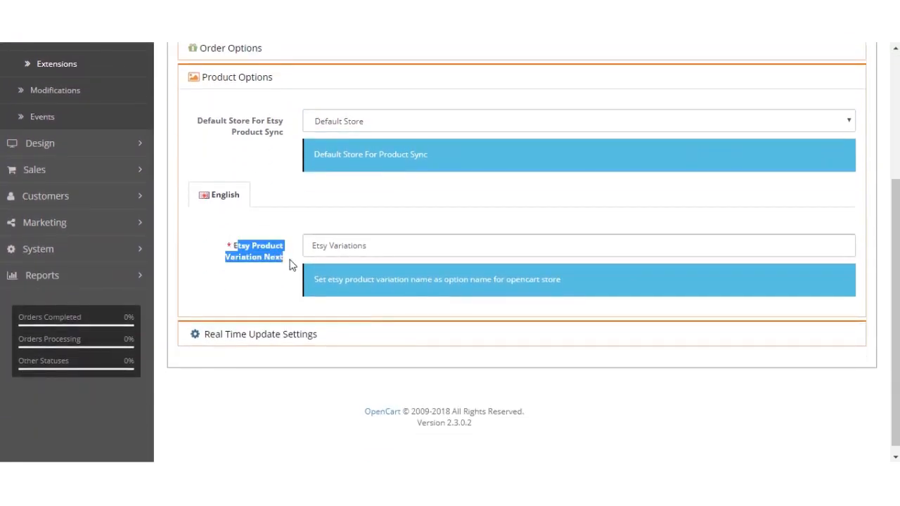
click(291, 262)
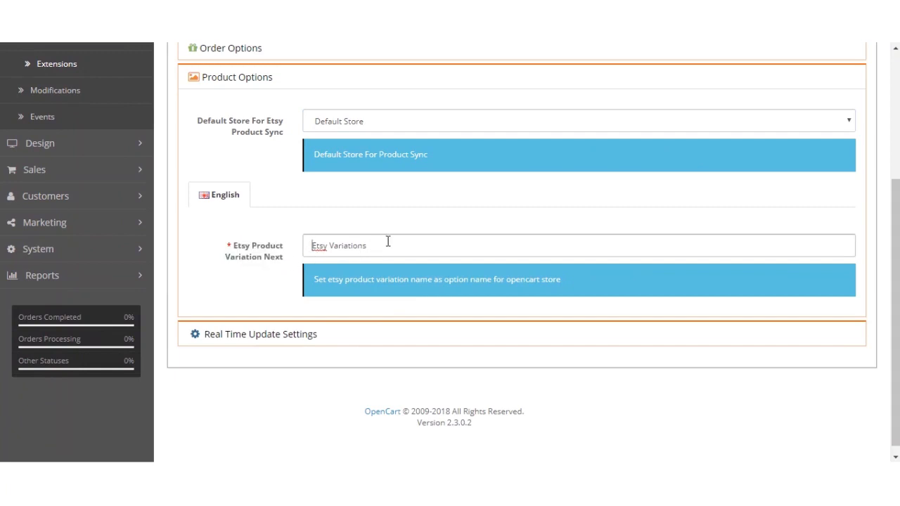
drag(370, 246, 306, 247)
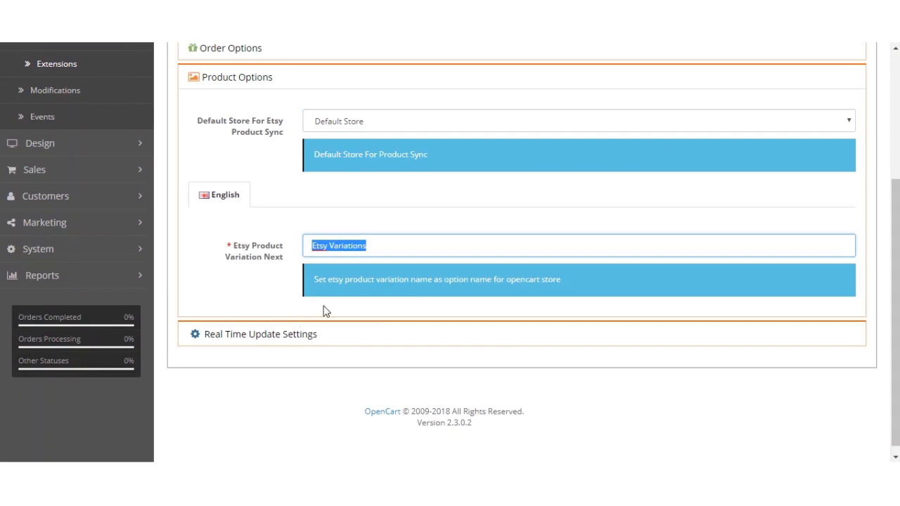
click(386, 248)
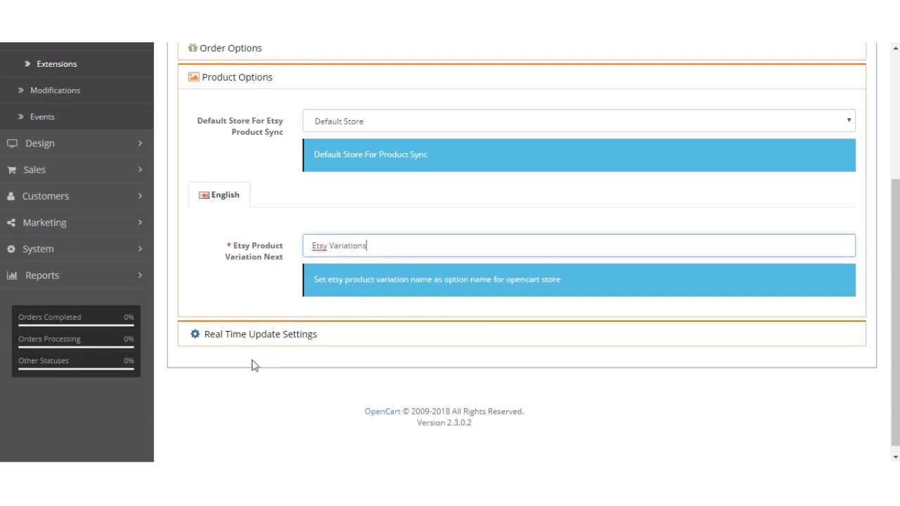
click(227, 79)
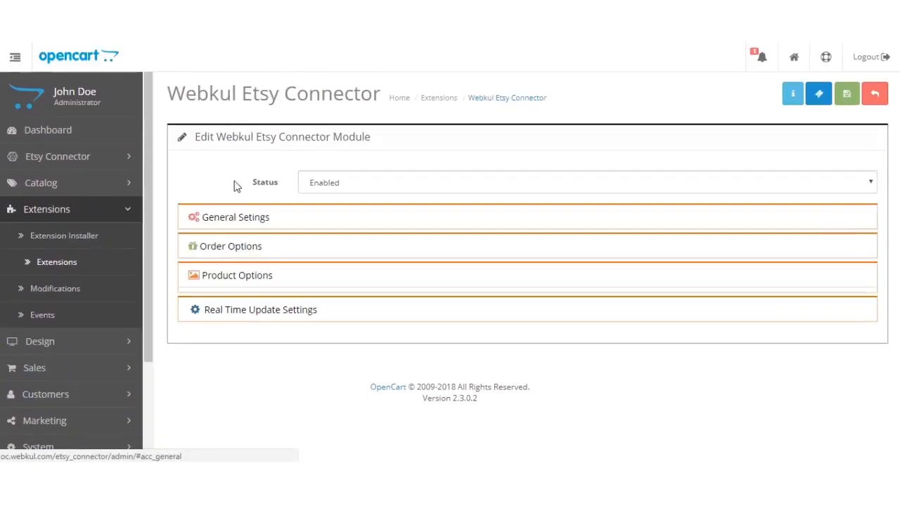
Step: Examine the Real Time Update Settings for updating imported and exported products on the Etsy store
click(247, 310)
scroll(246, 313, down, 1)
scroll(247, 313, down, 1)
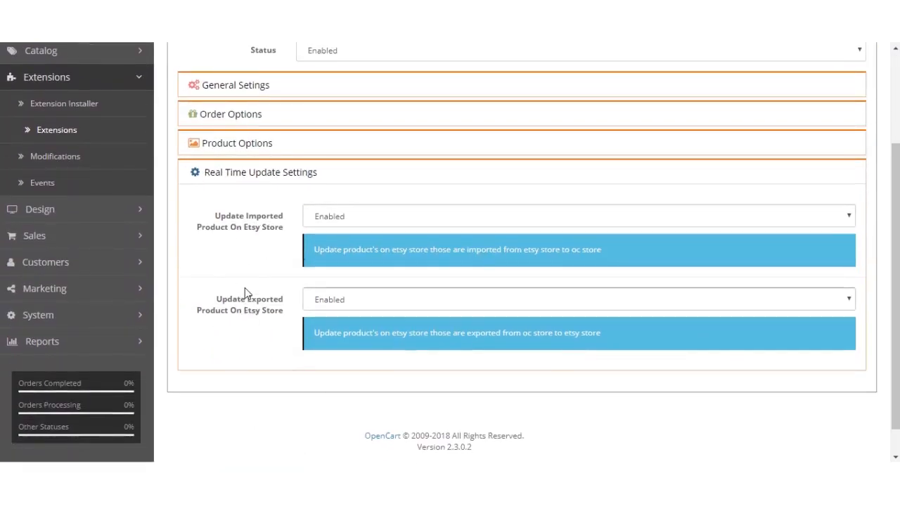
click(382, 218)
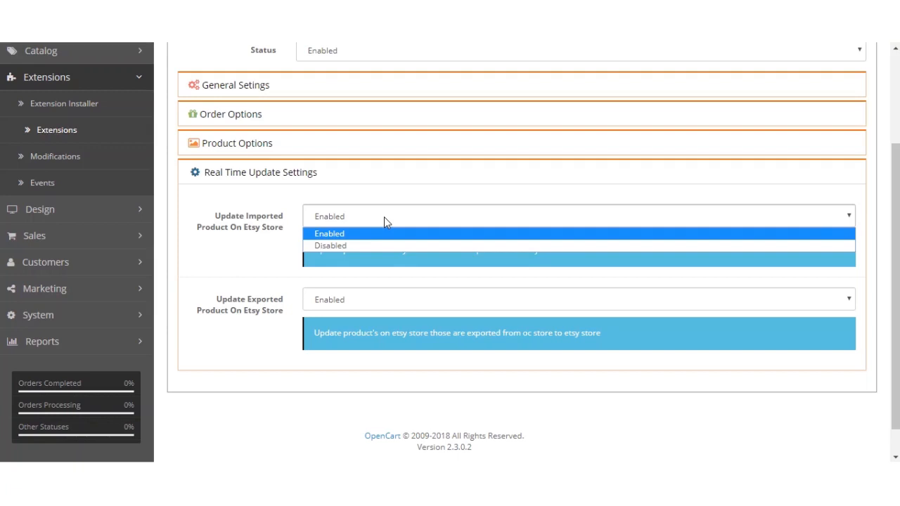
click(243, 236)
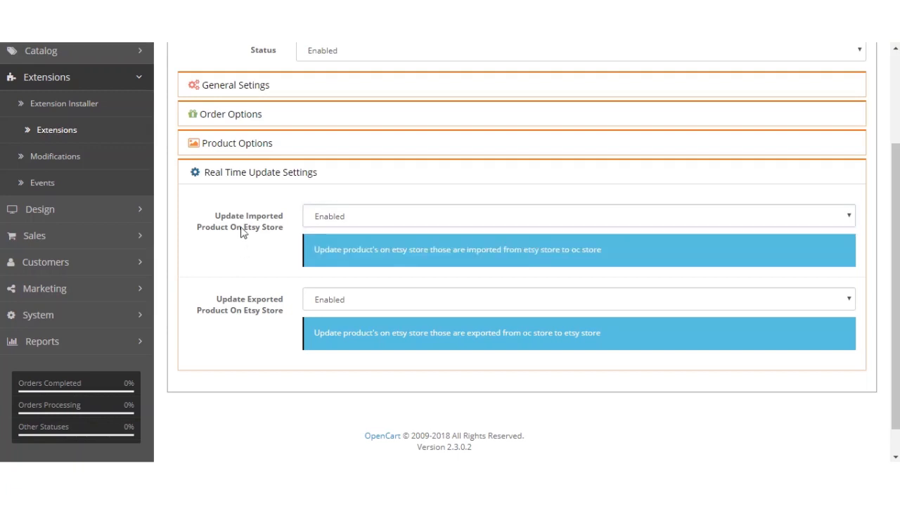
drag(211, 220, 285, 235)
click(294, 253)
scroll(237, 250, down, 1)
drag(217, 271, 295, 289)
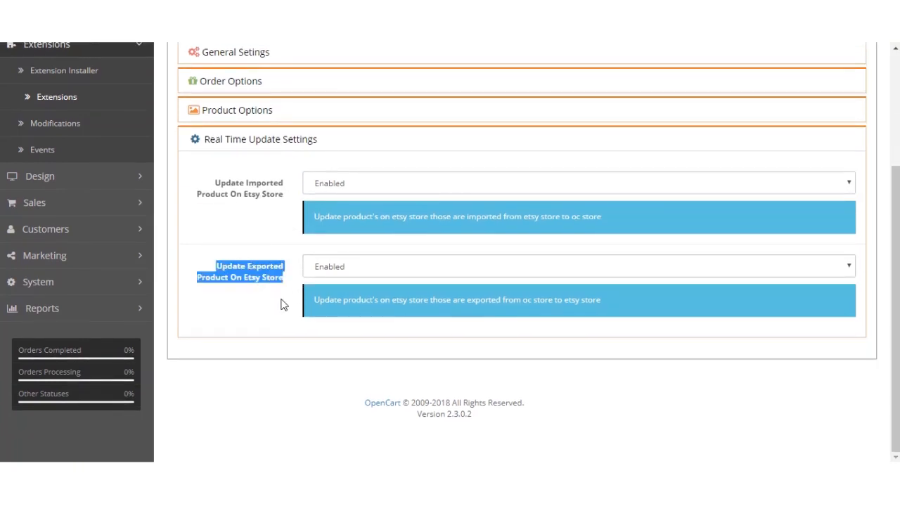
click(283, 303)
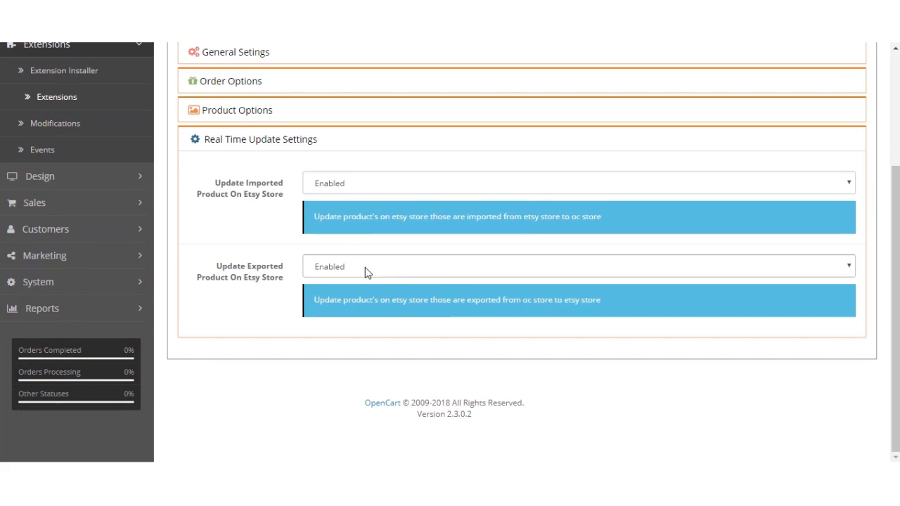
Step: Collapse the Real Time Update Settings and select Enabled as the Etsy Connector module's Status
scroll(250, 313, up, 3)
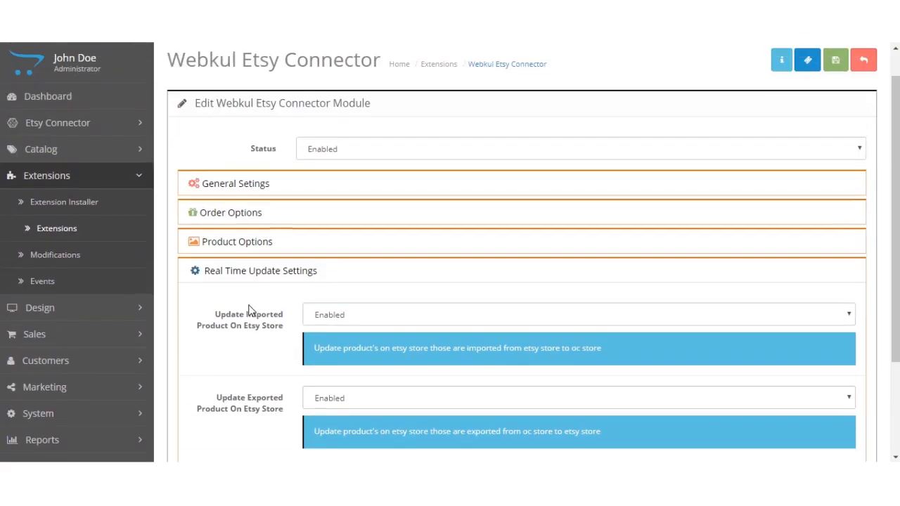
click(251, 274)
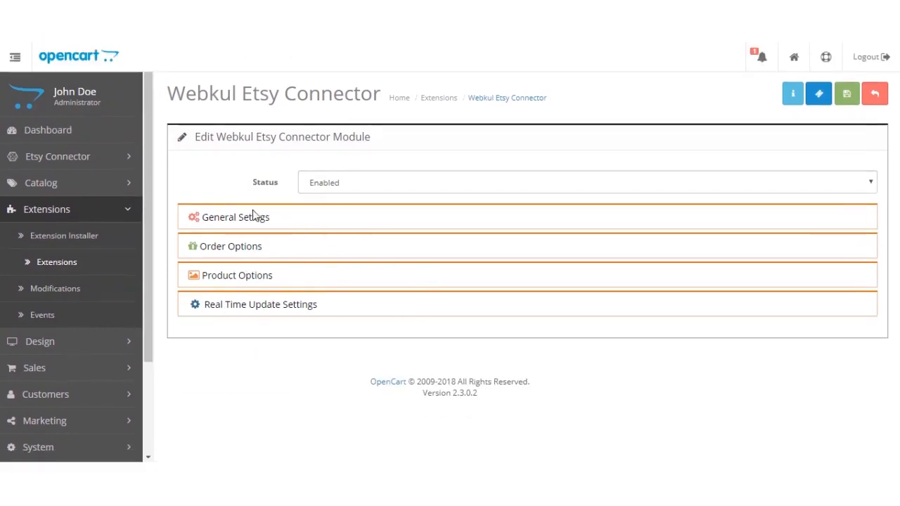
click(334, 184)
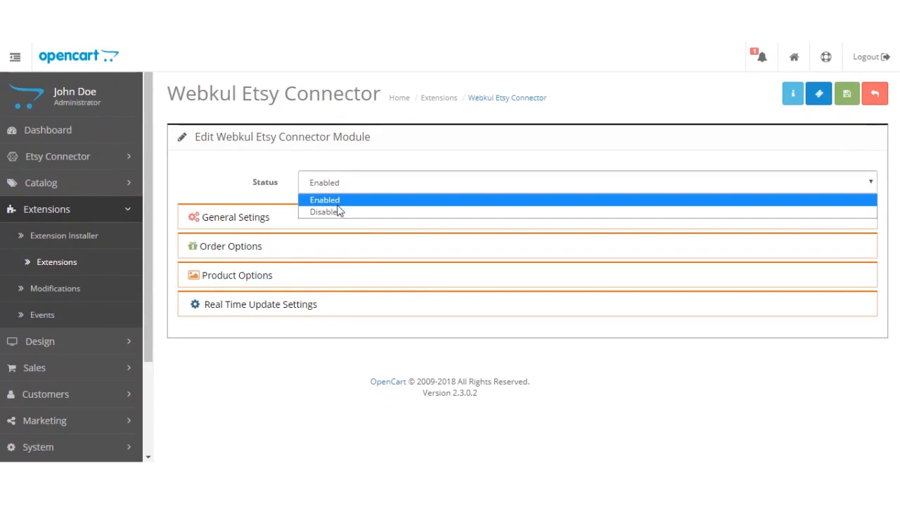
click(328, 201)
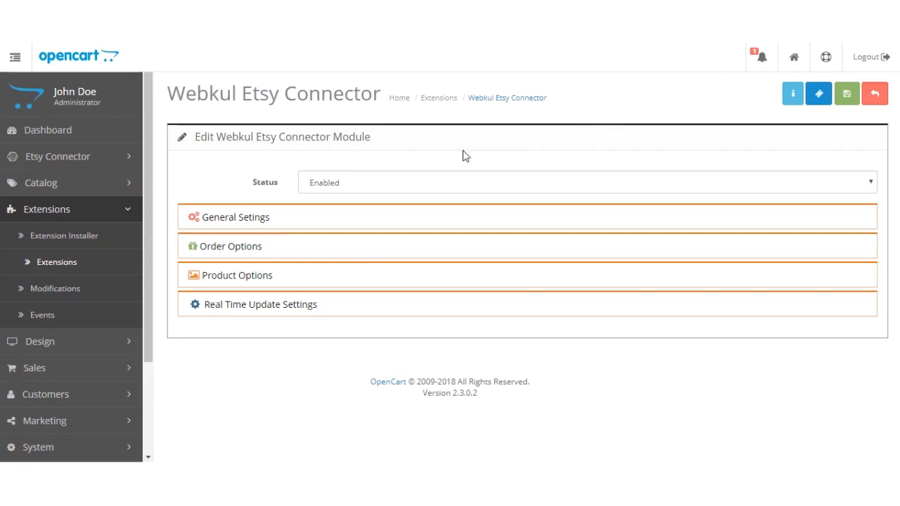
Step: Open the Etsy Connector's Account Manager and Category Mapping pages in new browser tabs and switch to the new tab
click(132, 210)
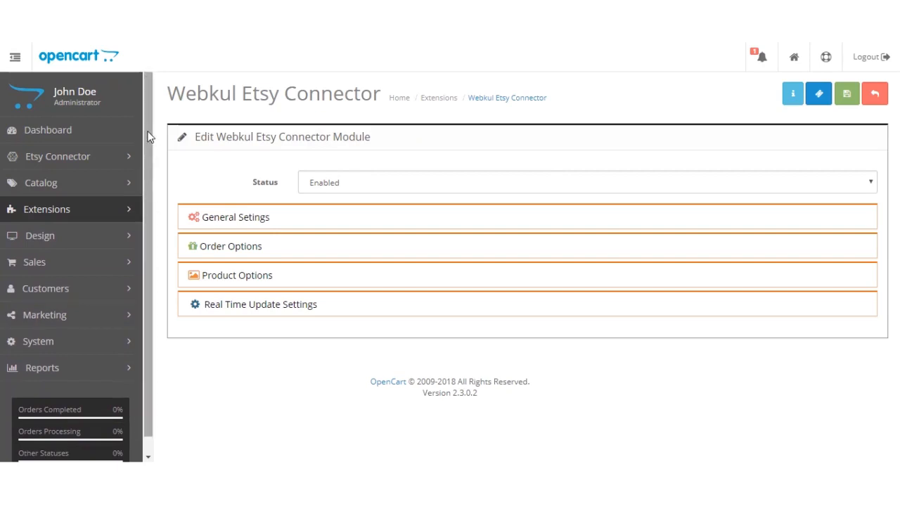
scroll(149, 141, down, 1)
click(71, 148)
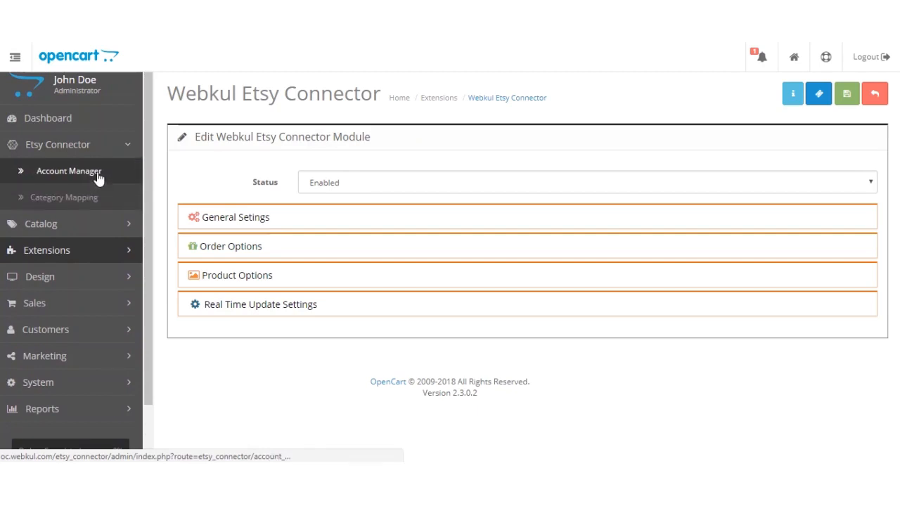
right_click(98, 179)
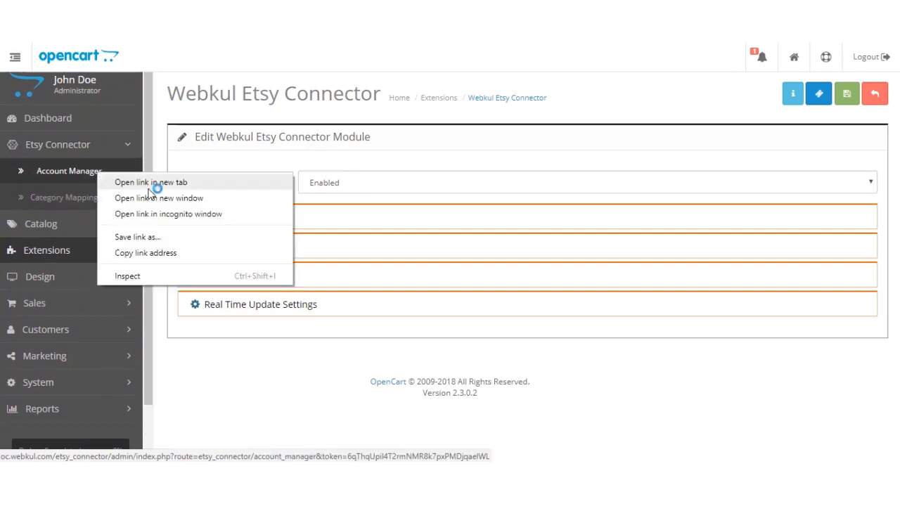
right_click(94, 201)
right_click(94, 199)
click(146, 209)
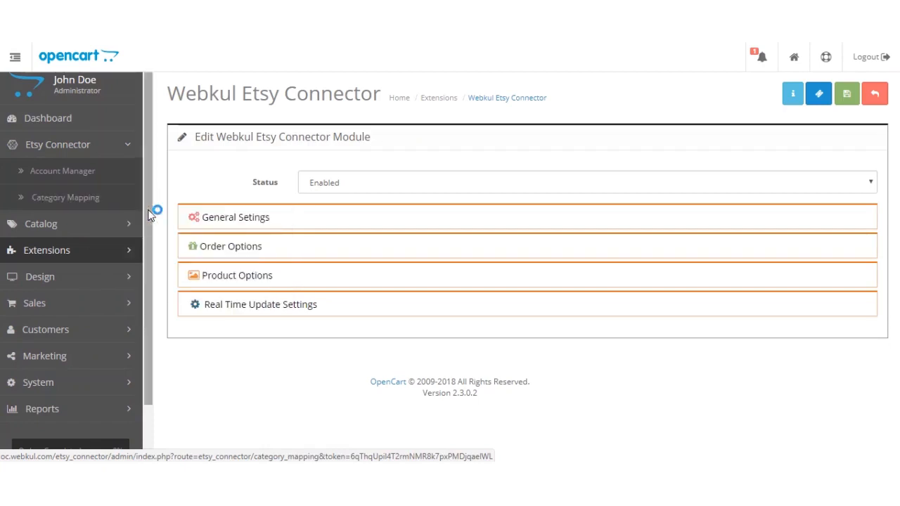
key(ctrl+Tab)
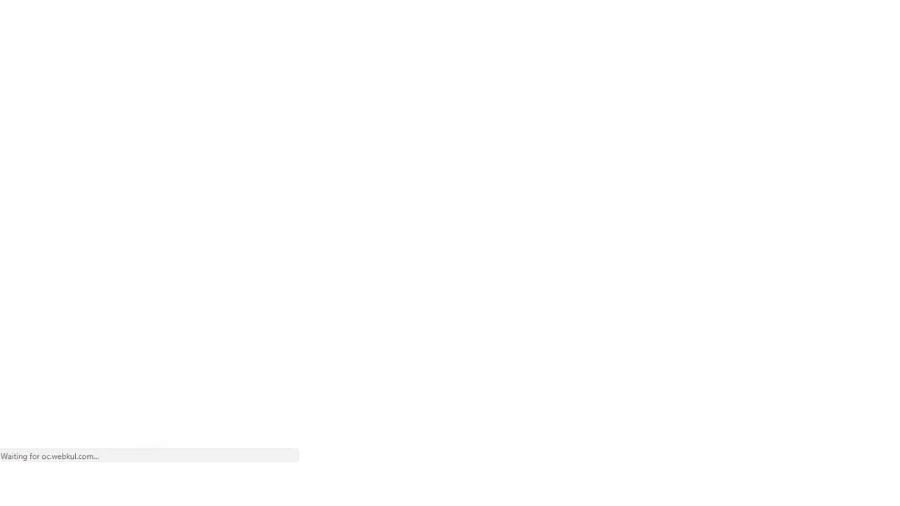